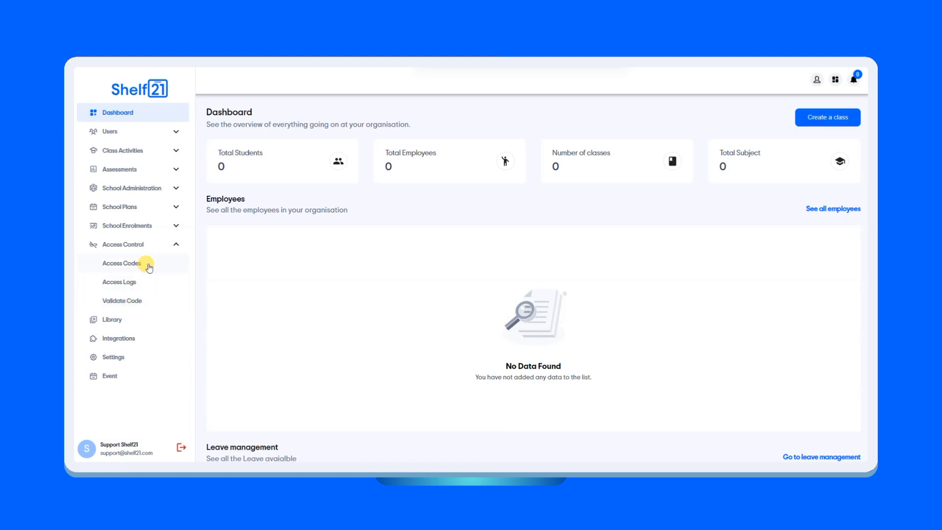
Open the access codes list and start creating a new access code.
left_click(148, 267)
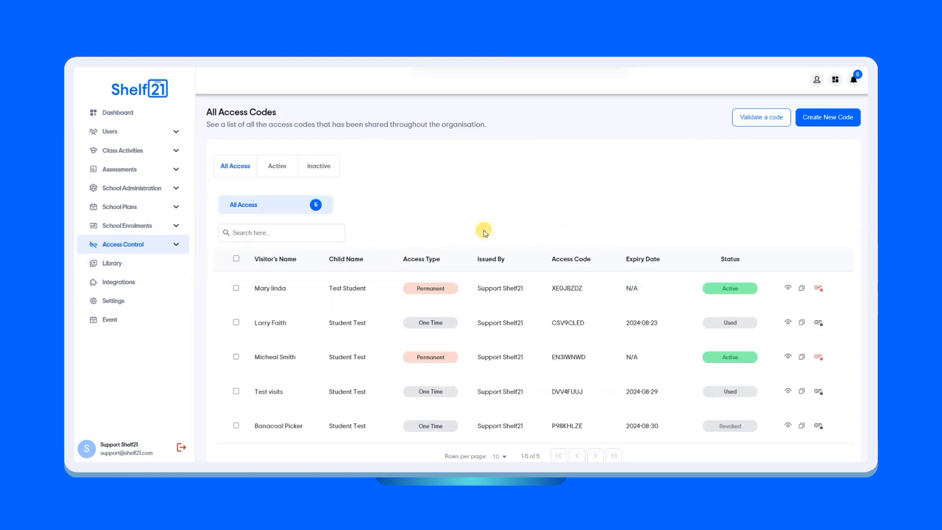
left_click(826, 118)
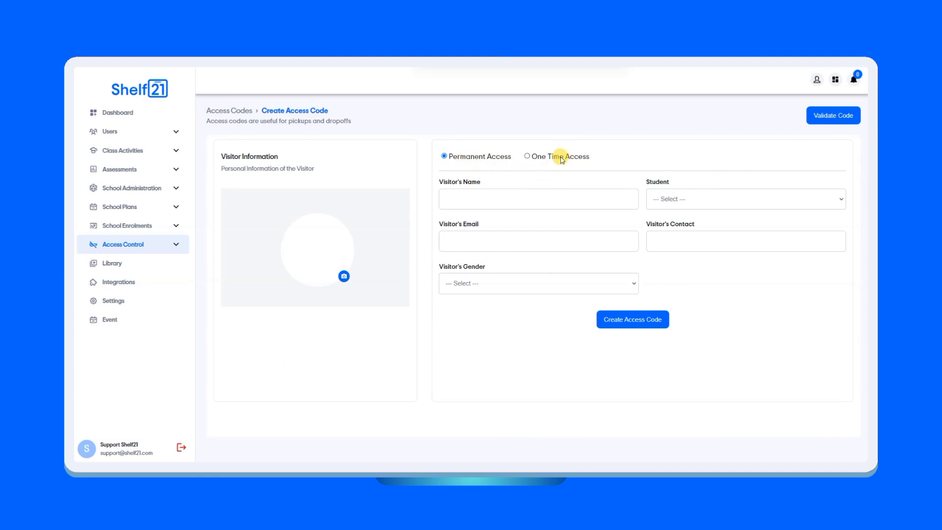
Set the access type to One Time Access.
left_click(556, 157)
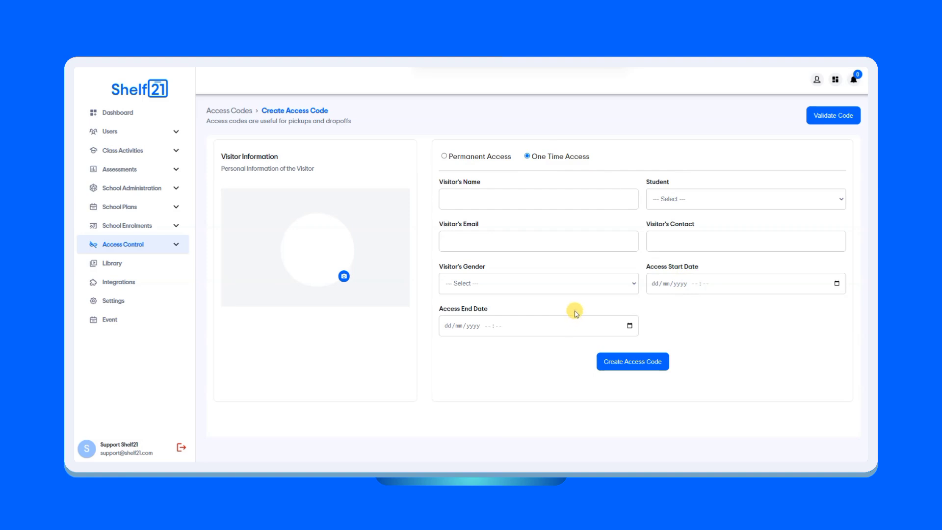
left_click(466, 159)
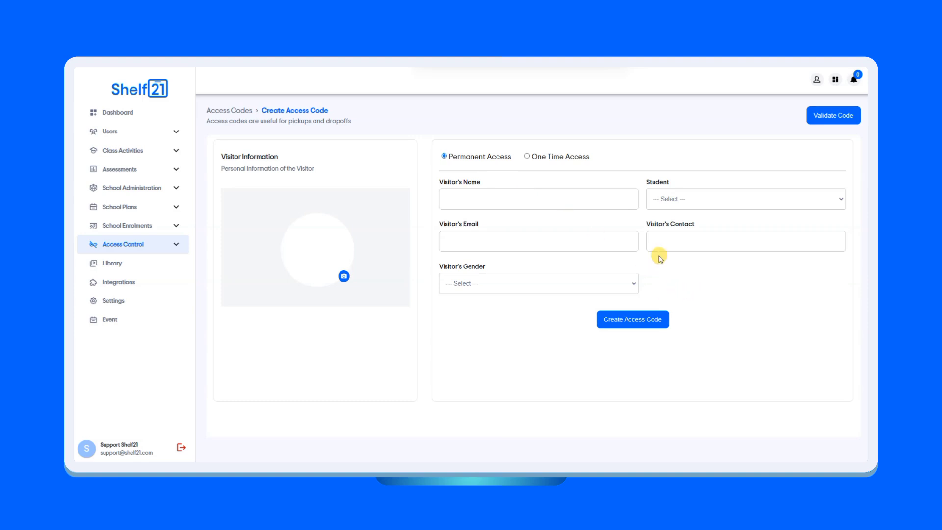
left_click(549, 161)
Fill in the visitor's name from the suggestions and select Student Test as the student.
left_click(549, 196)
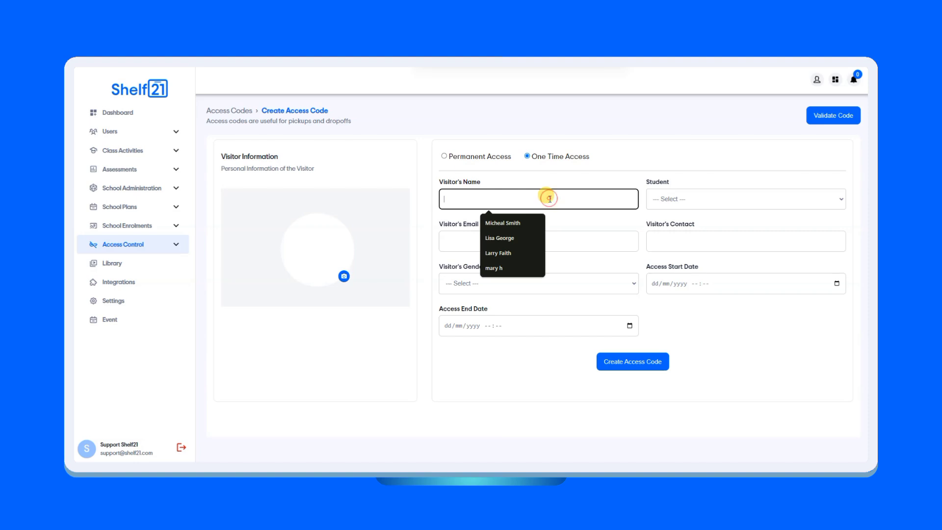
left_click(510, 237)
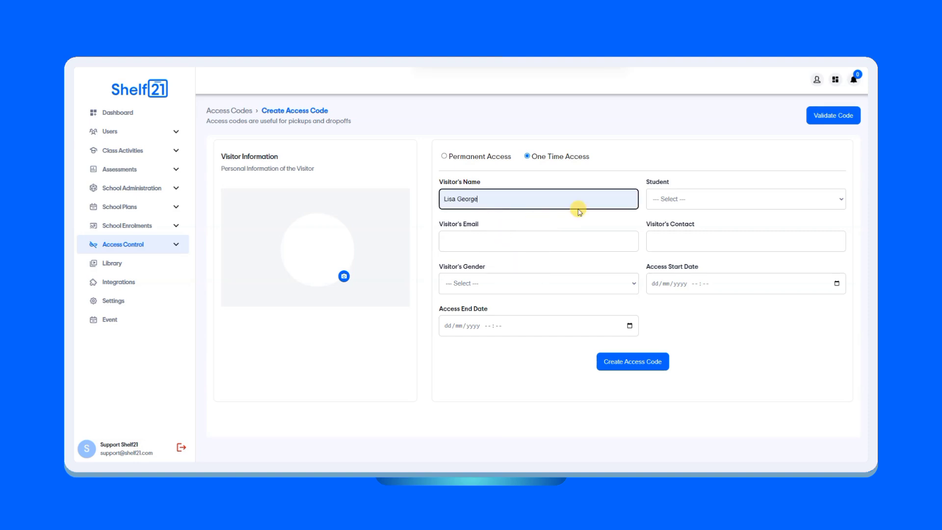
left_click(689, 198)
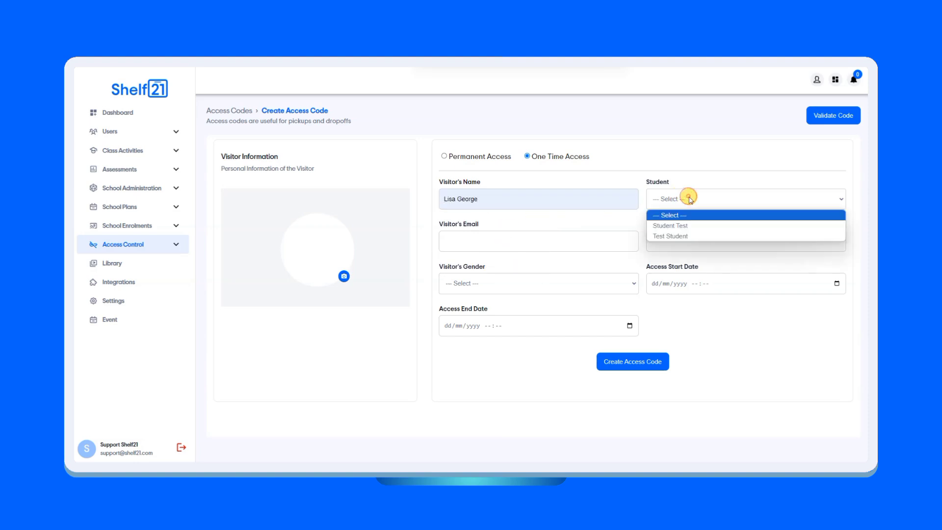
left_click(683, 226)
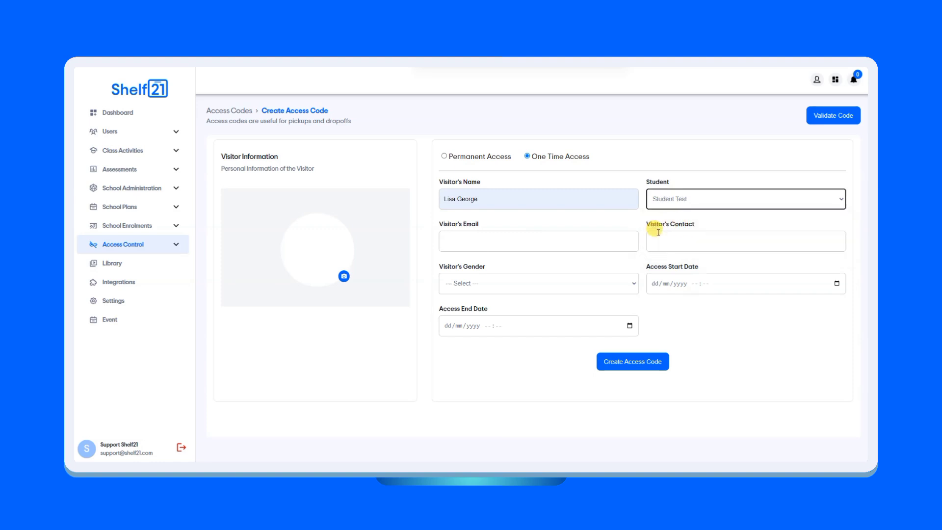
Fill in the visitor's e-mail address and contact number using the saved suggestions.
left_click(553, 244)
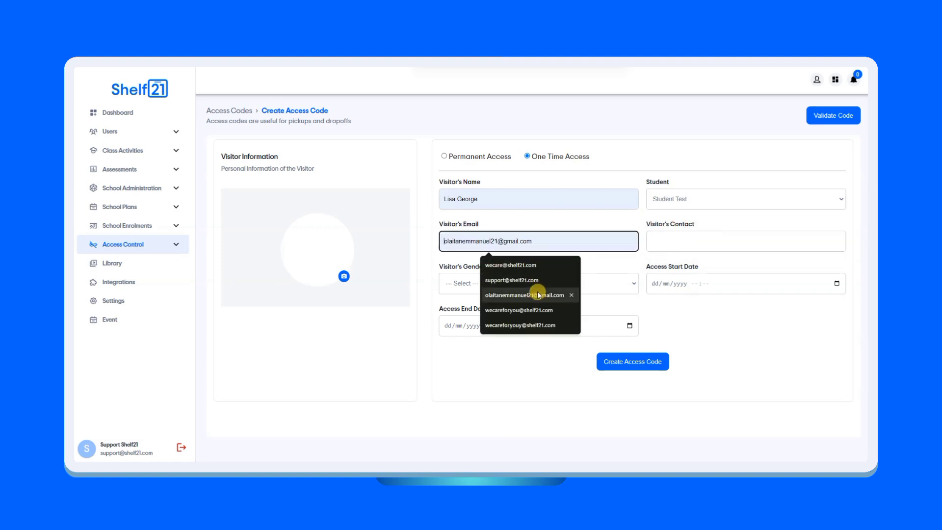
left_click(531, 309)
left_click(476, 239)
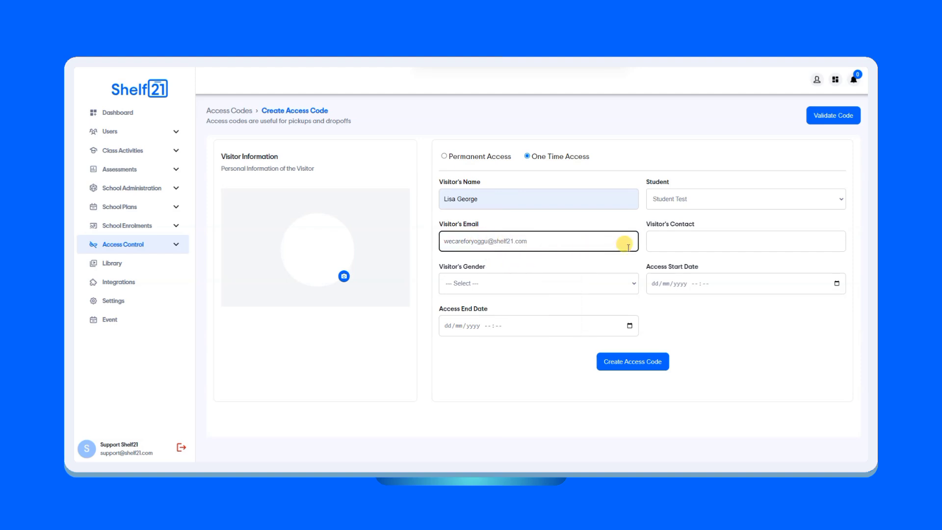
left_click(667, 241)
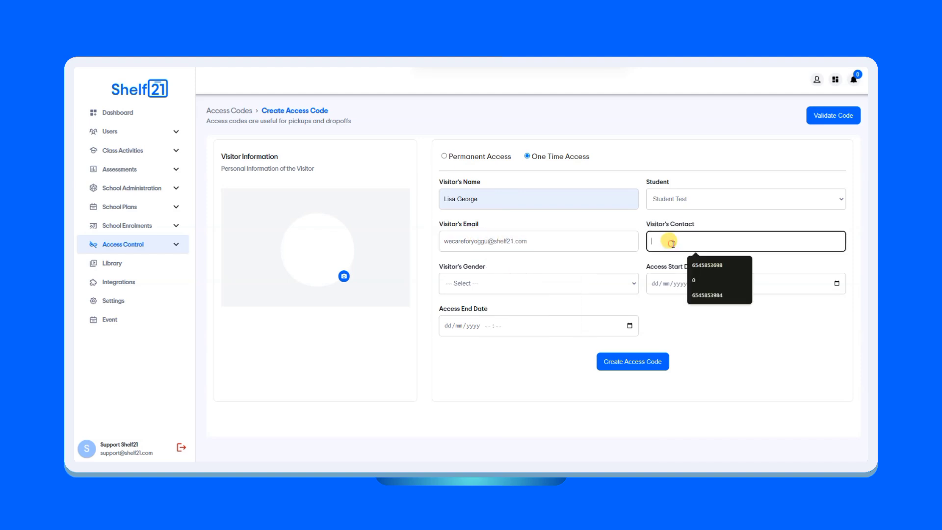
left_click(714, 290)
Set the visitor's gender to Female and the access start date to today, 30/08/2024 12:50.
left_click(571, 280)
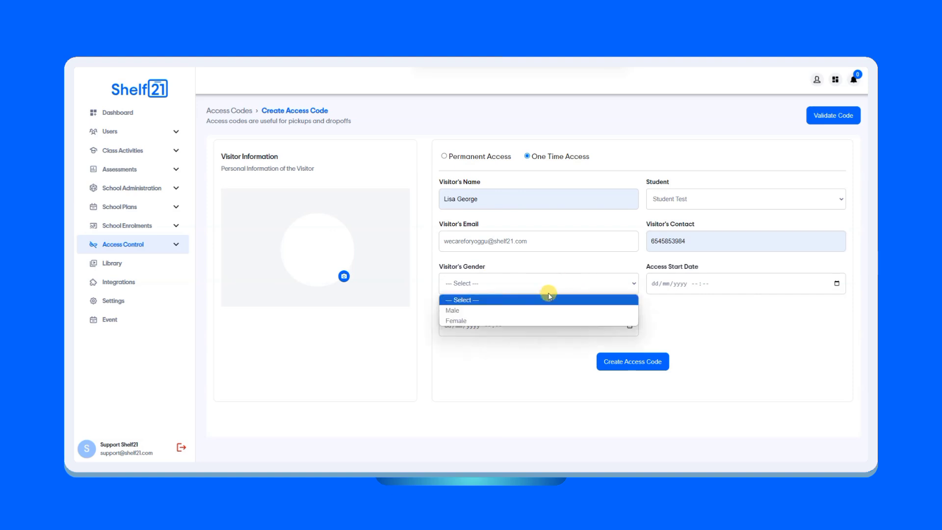
left_click(525, 320)
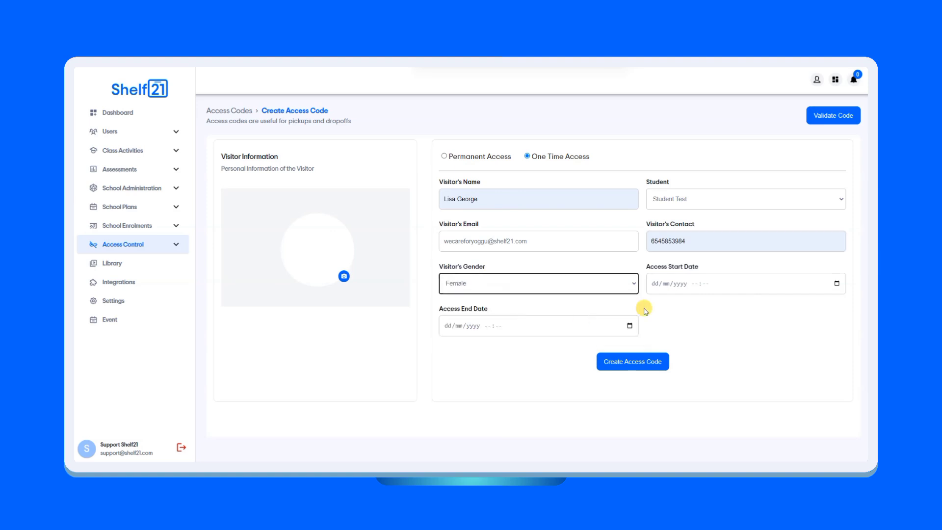
left_click(836, 284)
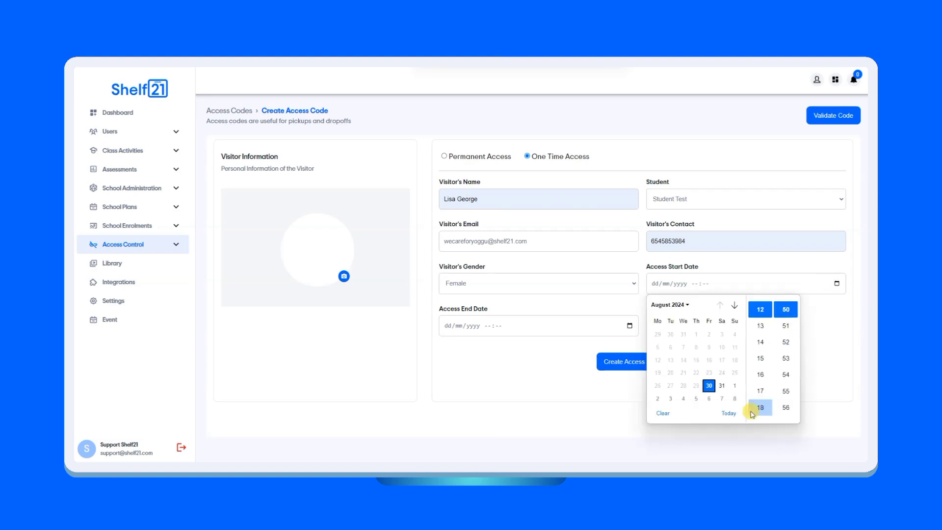
left_click(729, 413)
left_click(832, 382)
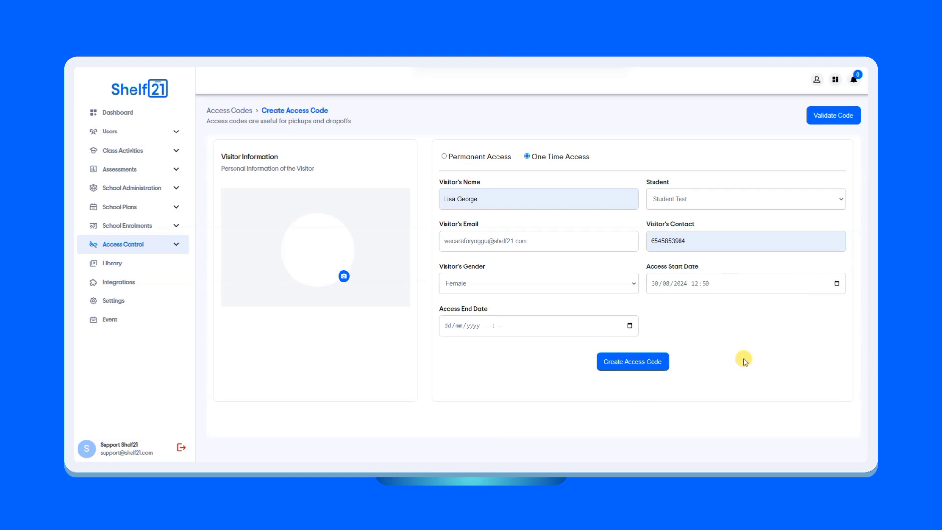
Set the access end date to 01/09/2024 12:50.
left_click(628, 327)
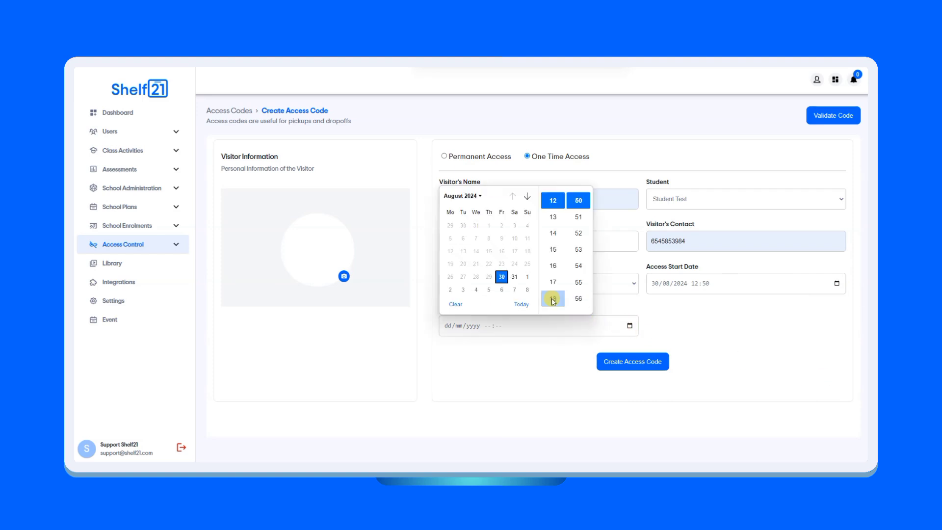
left_click(526, 276)
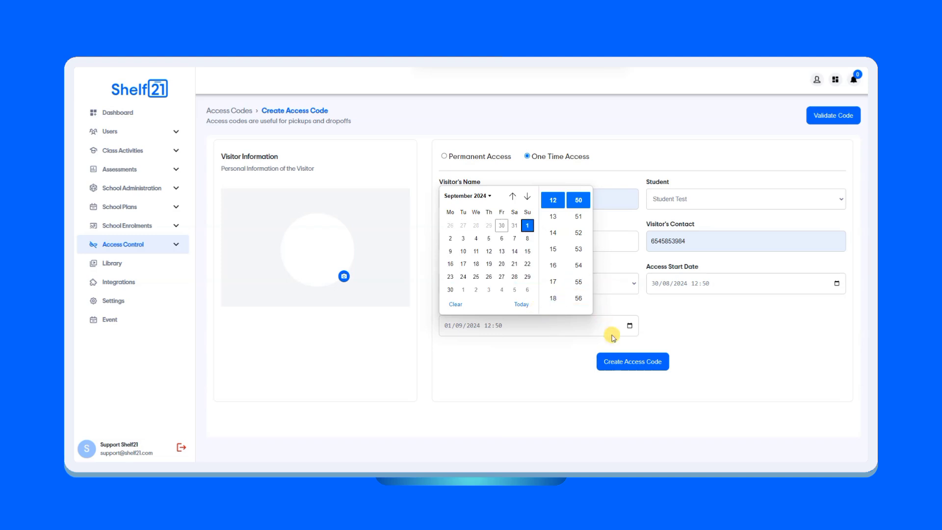
left_click(564, 355)
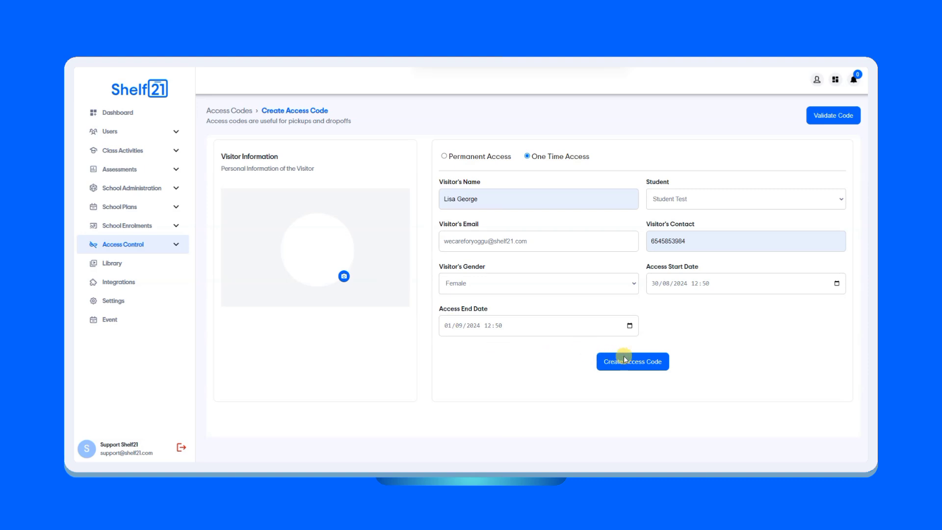
Try to create the access code, then upload a display picture for the visitor.
left_click(636, 365)
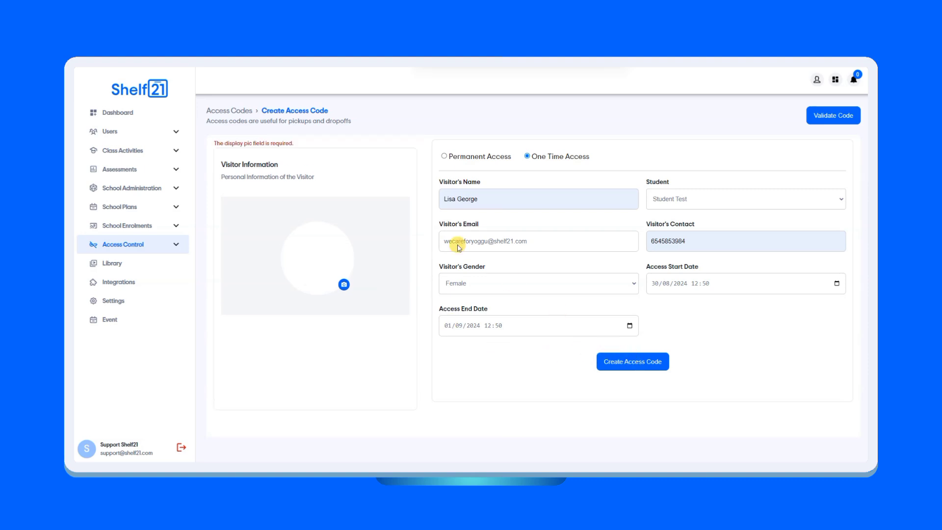
left_click_drag(291, 146, 209, 141)
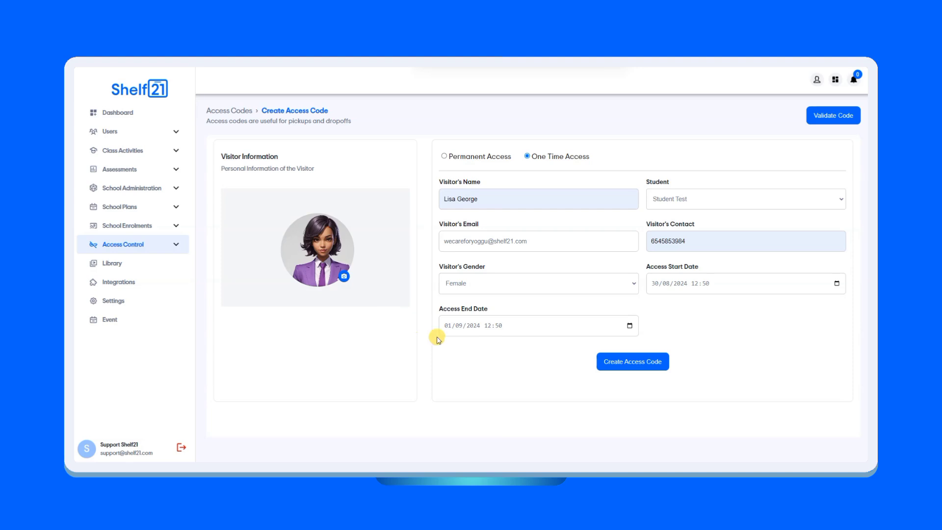
left_click(622, 362)
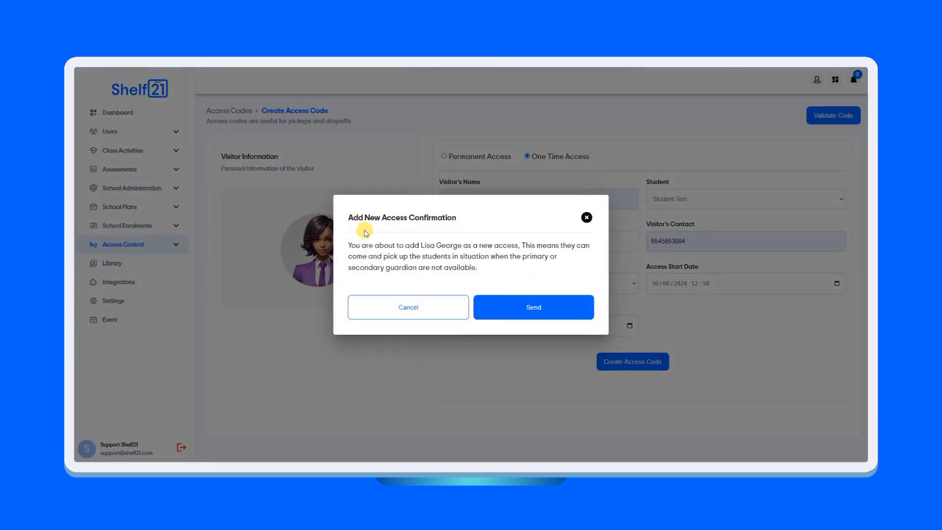
left_click_drag(343, 216, 456, 224)
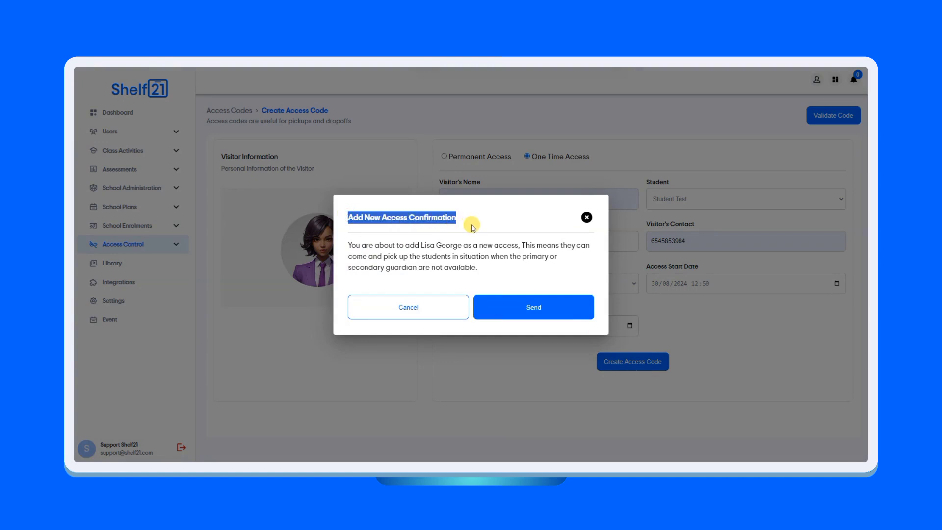
left_click(470, 224)
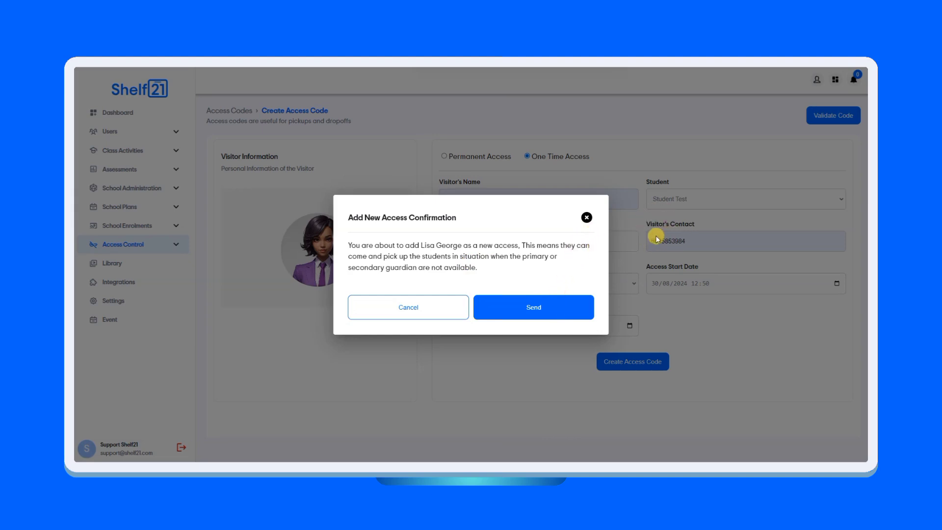
left_click(587, 218)
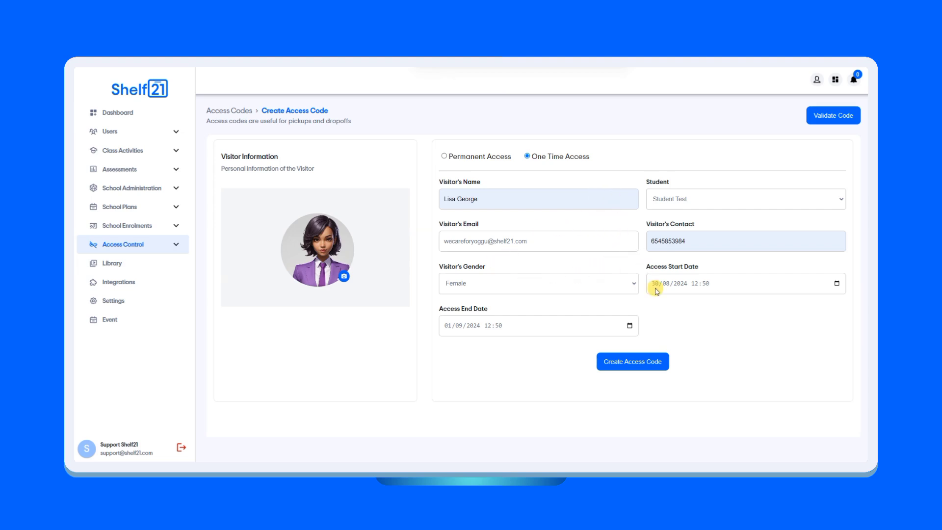
Create and send the one-time access code, then copy the generated code.
left_click(652, 361)
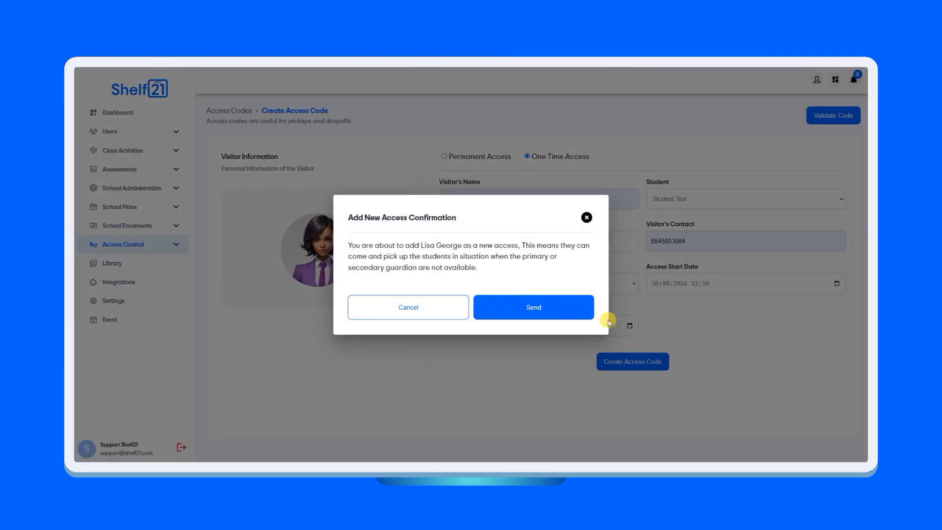
left_click(534, 307)
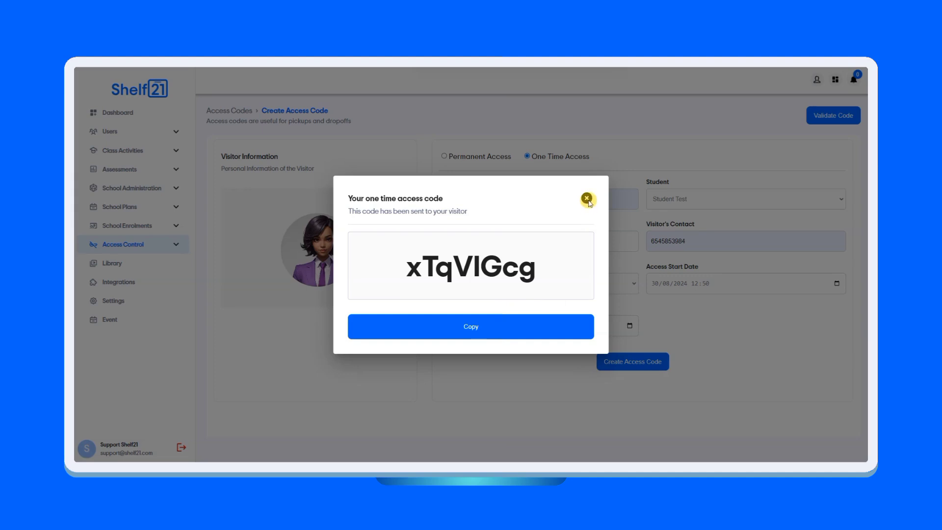
left_click(526, 324)
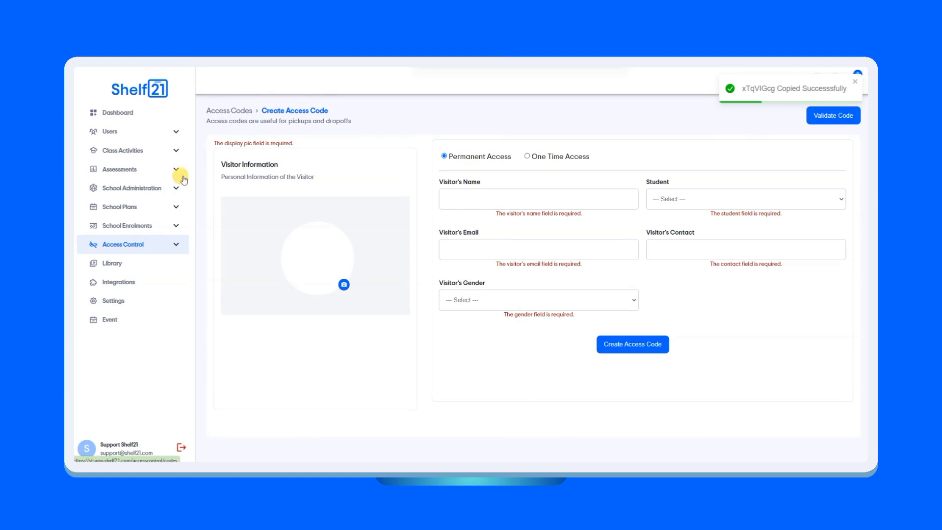
Return to the access codes list and open the new code's details, then go back.
left_click(135, 243)
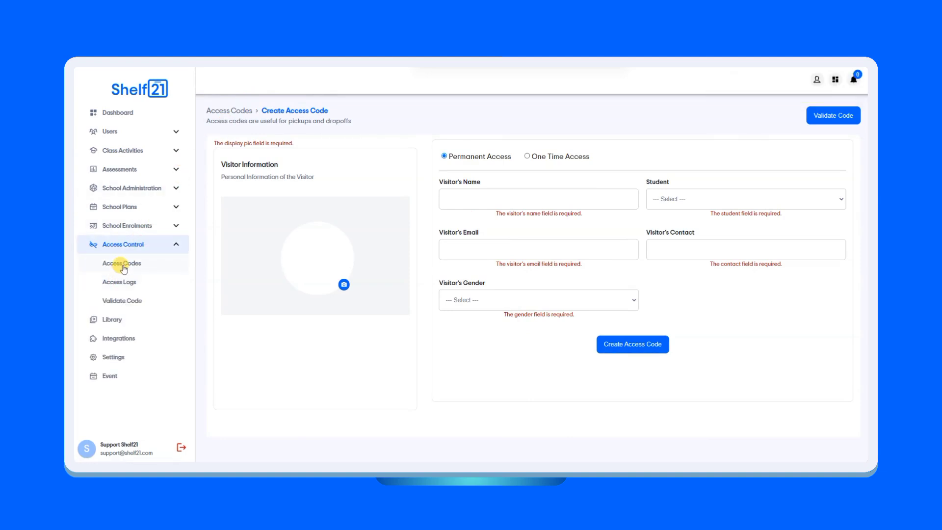
left_click(122, 265)
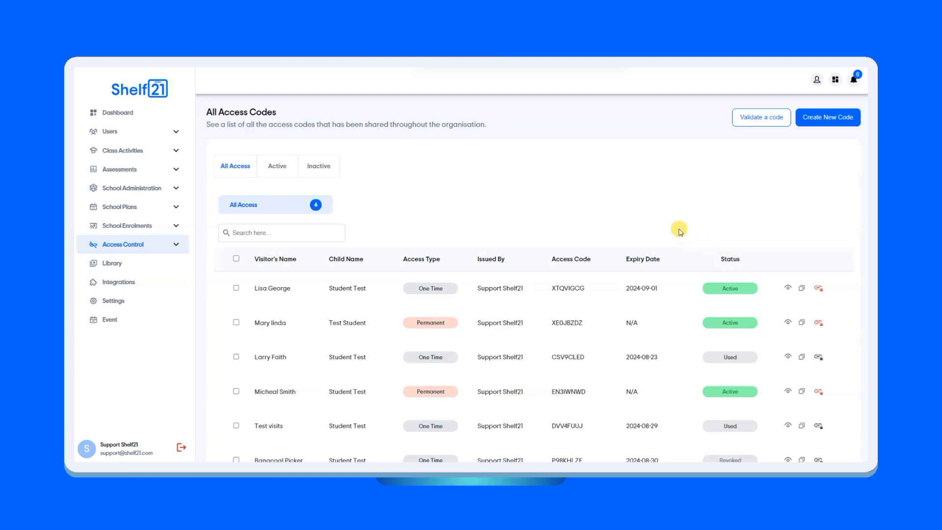
left_click(788, 288)
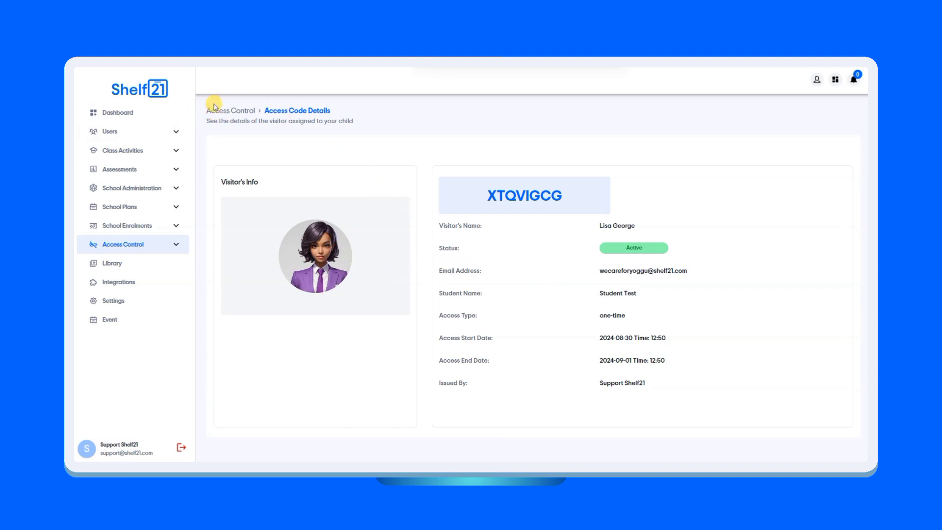
key("alt+Left")
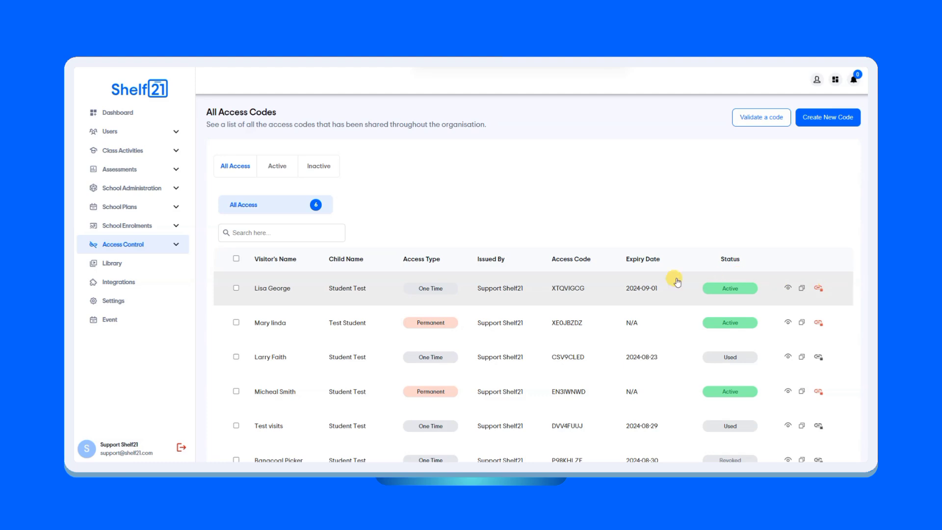
Filter the access codes list by Active, Inactive, and then All Access.
left_click(246, 172)
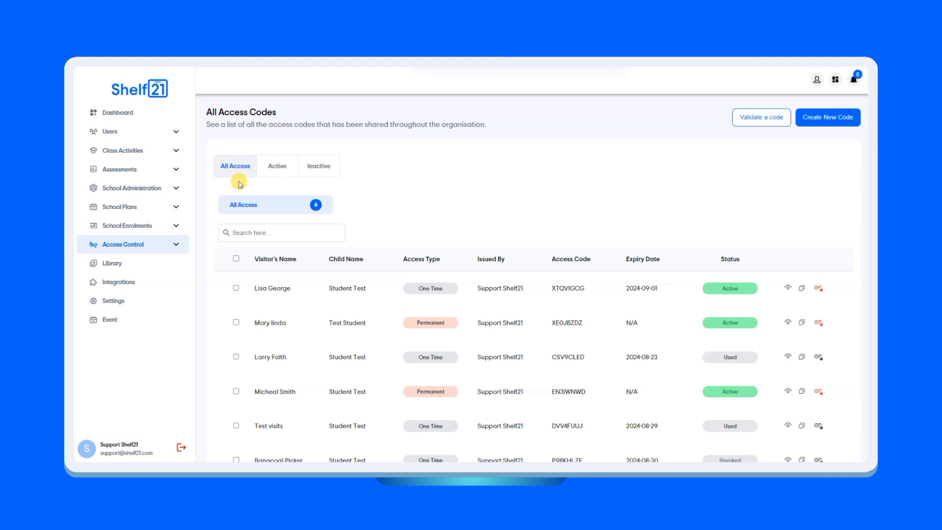
left_click(282, 165)
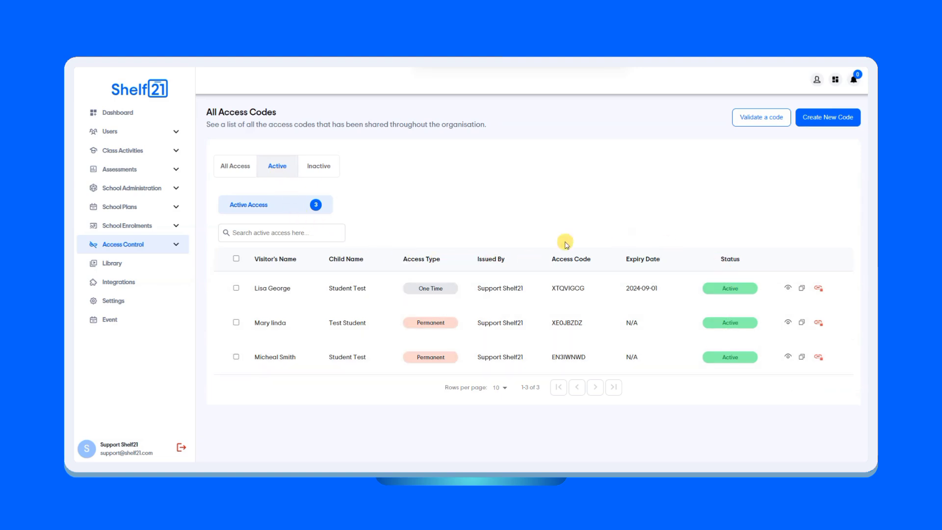
left_click(319, 165)
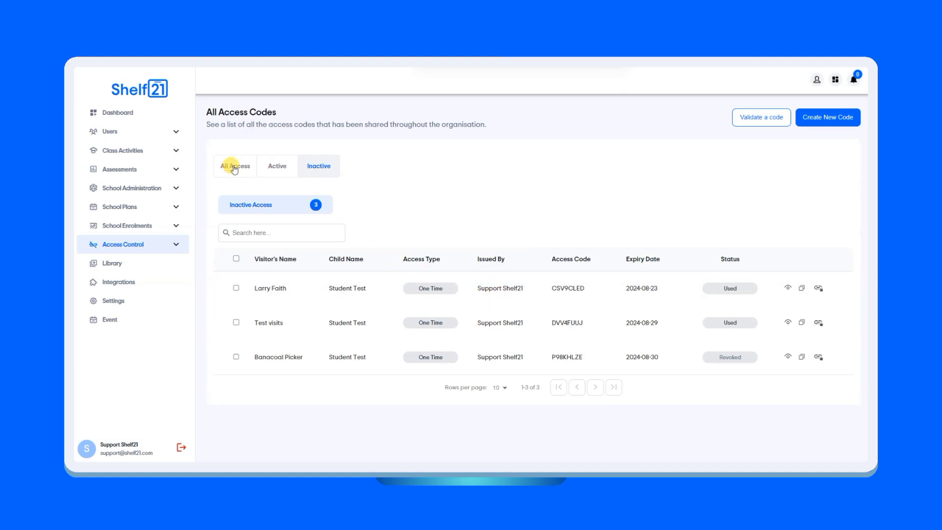
left_click(234, 167)
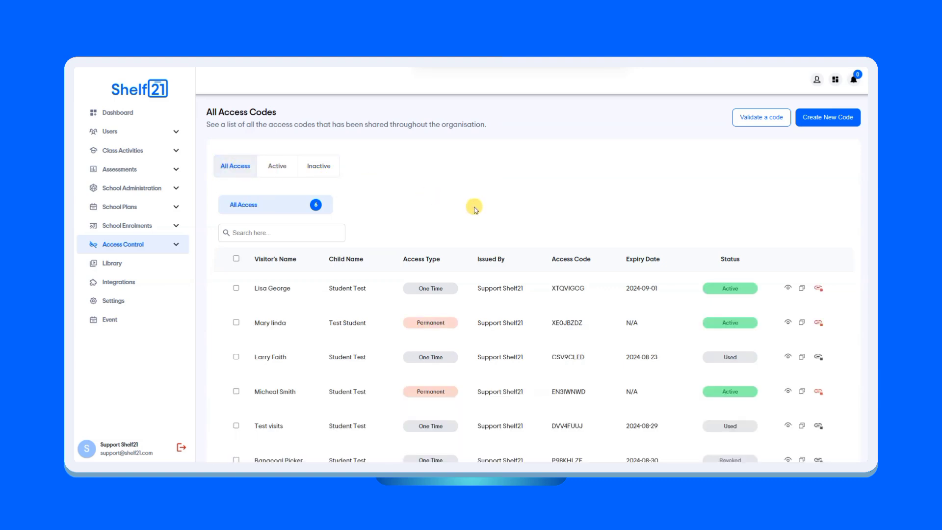